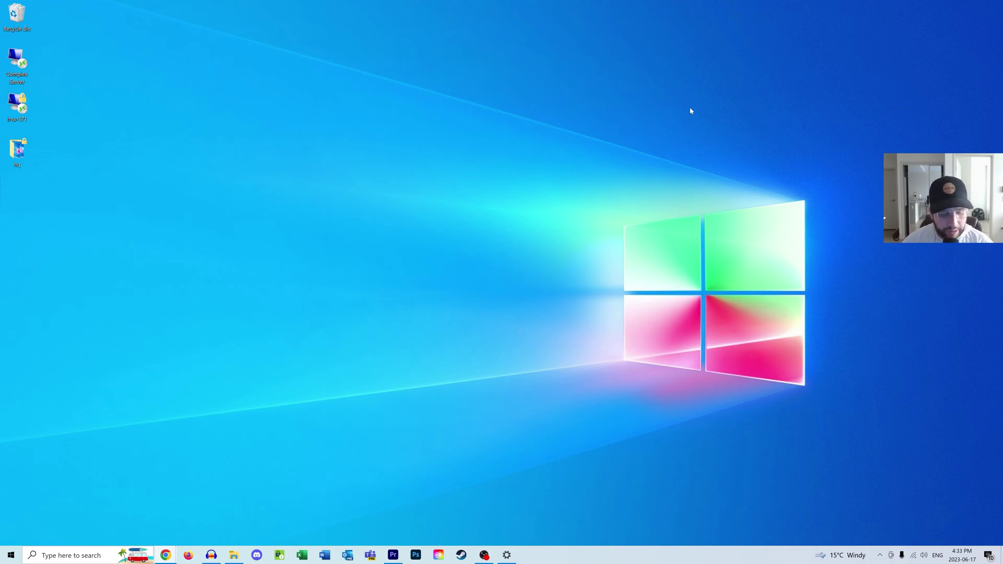
Step: Search for 'remote deksto' and open the Remote Desktop settings page
key(super)
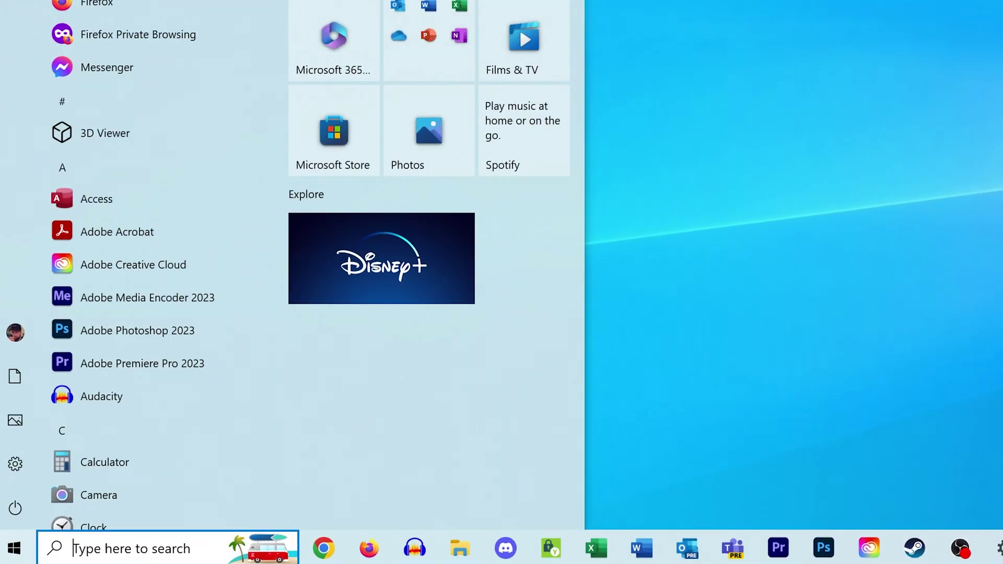
text(remote deksto)
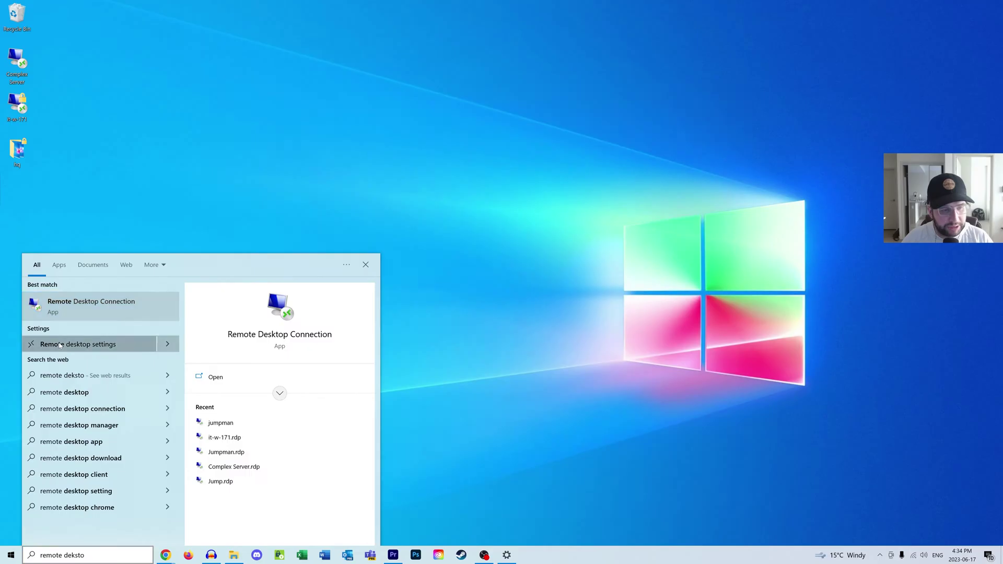
click(110, 126)
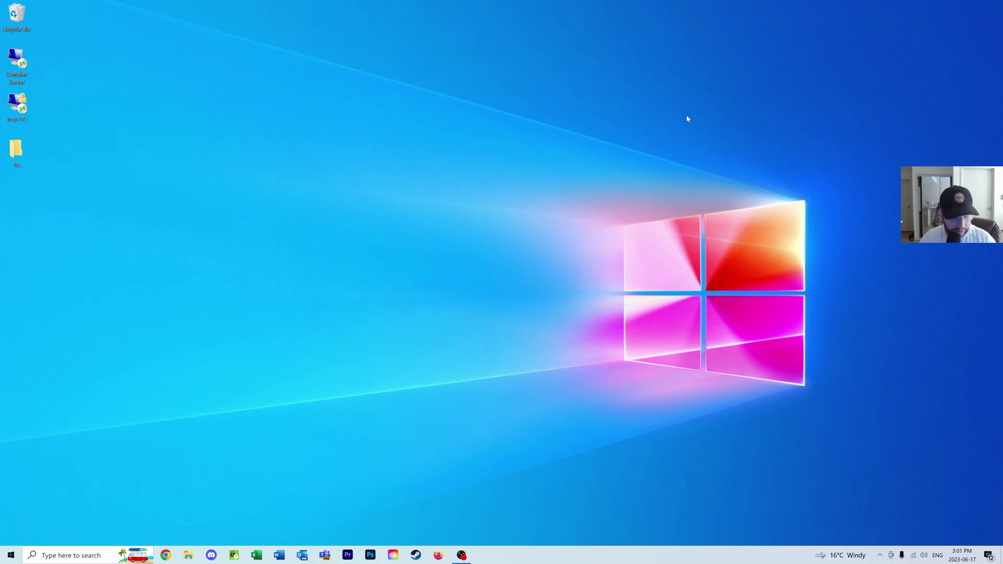
Step: Open the About page via 'view your pc' and select the device name mainrig
key(super)
text(view your)
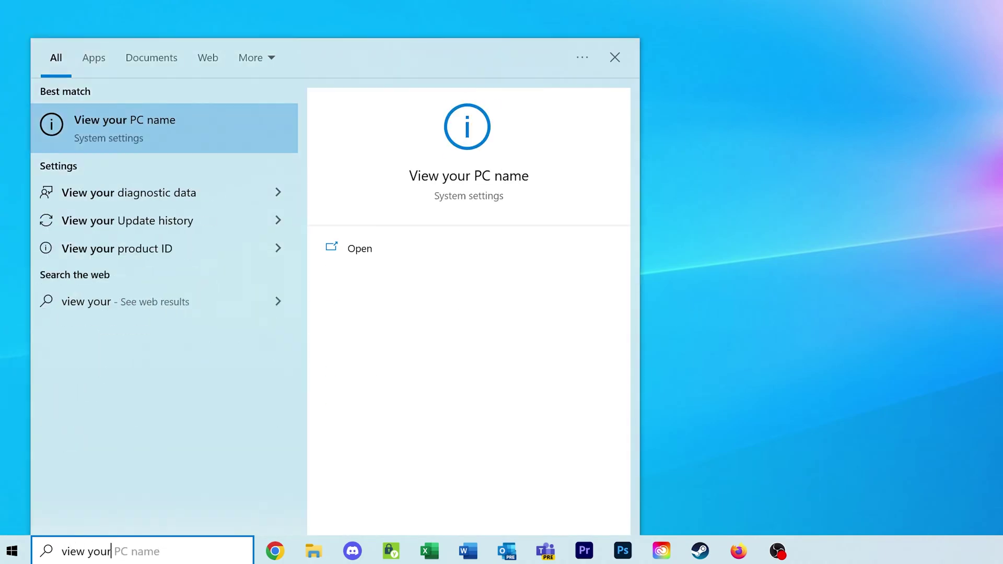
text( pc)
key(Return)
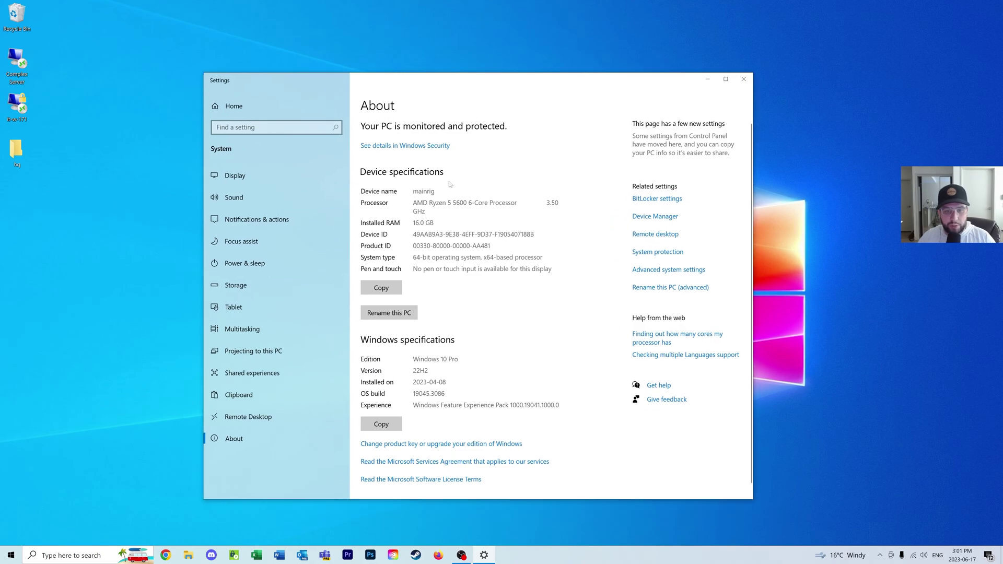
double_click(415, 191)
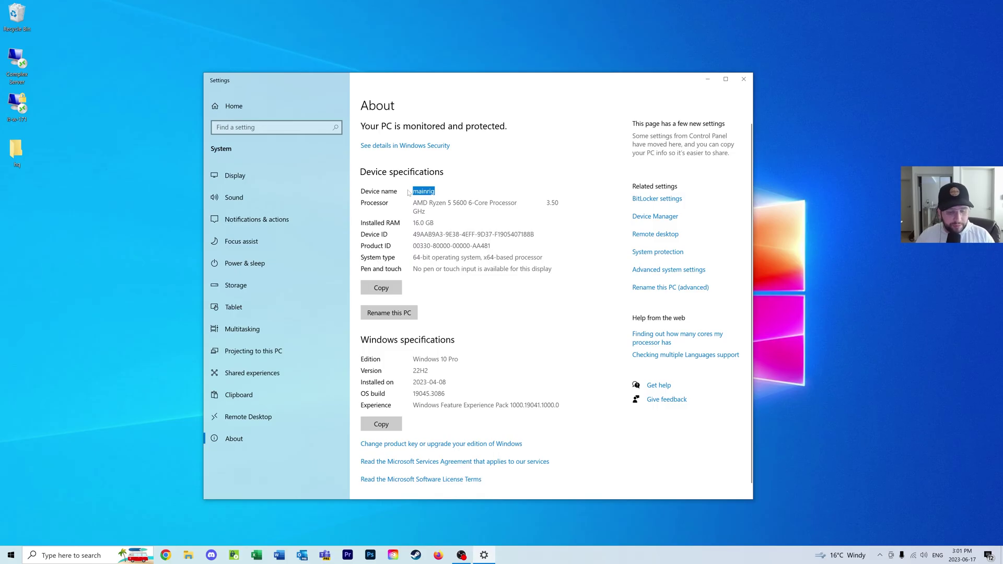
Step: Launch Command Prompt from Start search and move its window lower and right
key(super)
text(cmd)
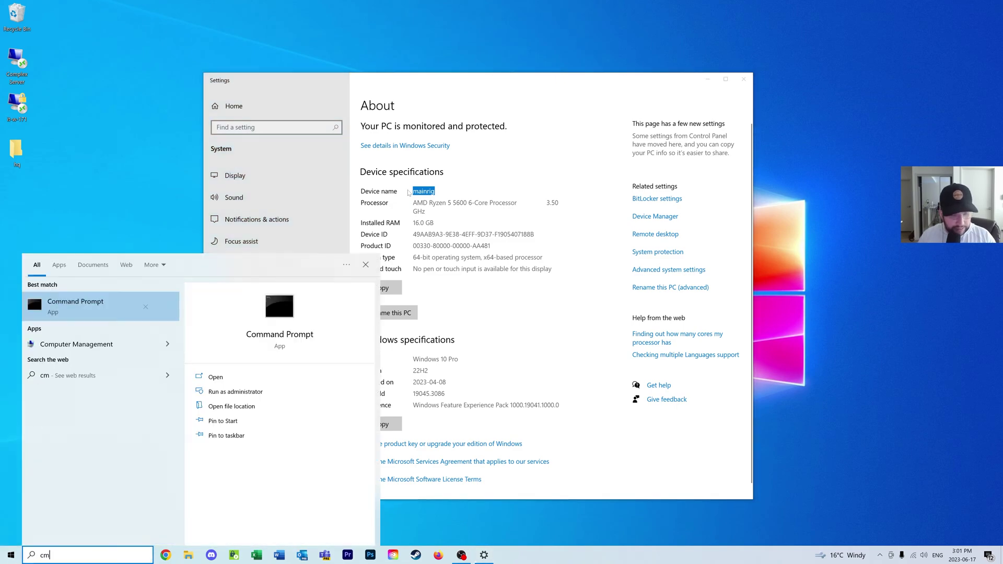
key(Return)
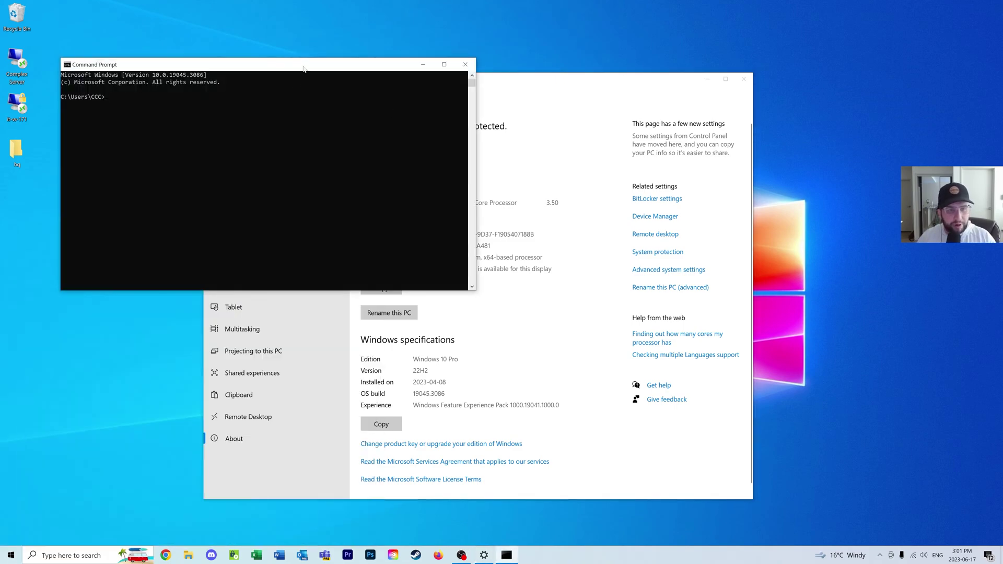
drag(303, 72, 463, 149)
Step: Run ipconfig, mark the Wi-Fi IPv4 address 10.0.0.16, and close Command Prompt
text(ipconfig)
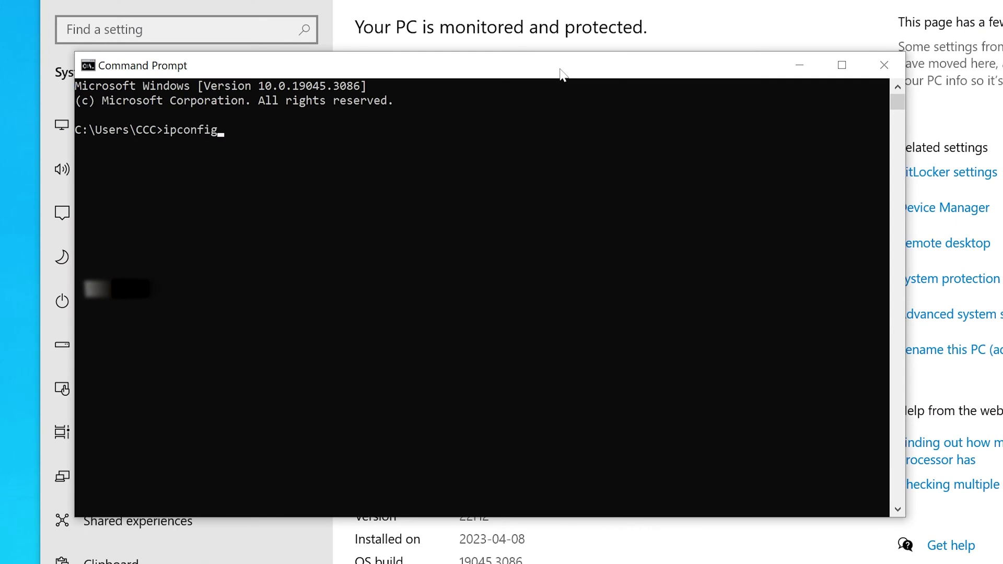
key(Return)
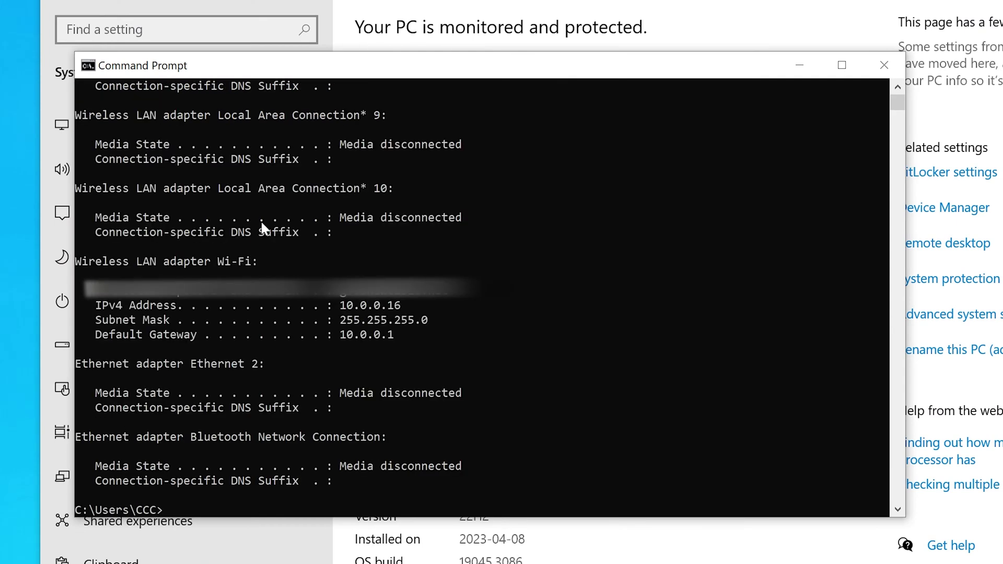
drag(95, 302, 160, 309)
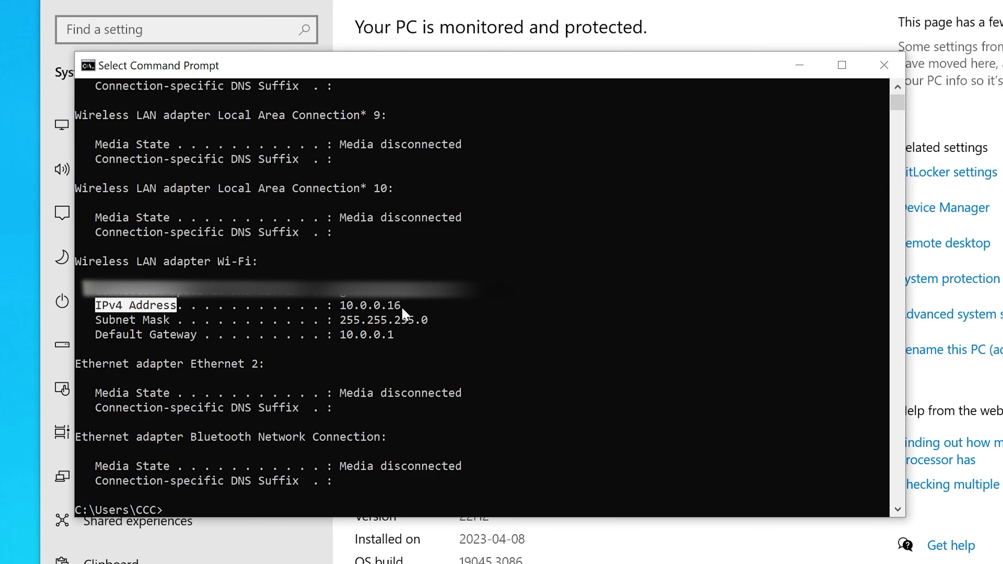
click(884, 65)
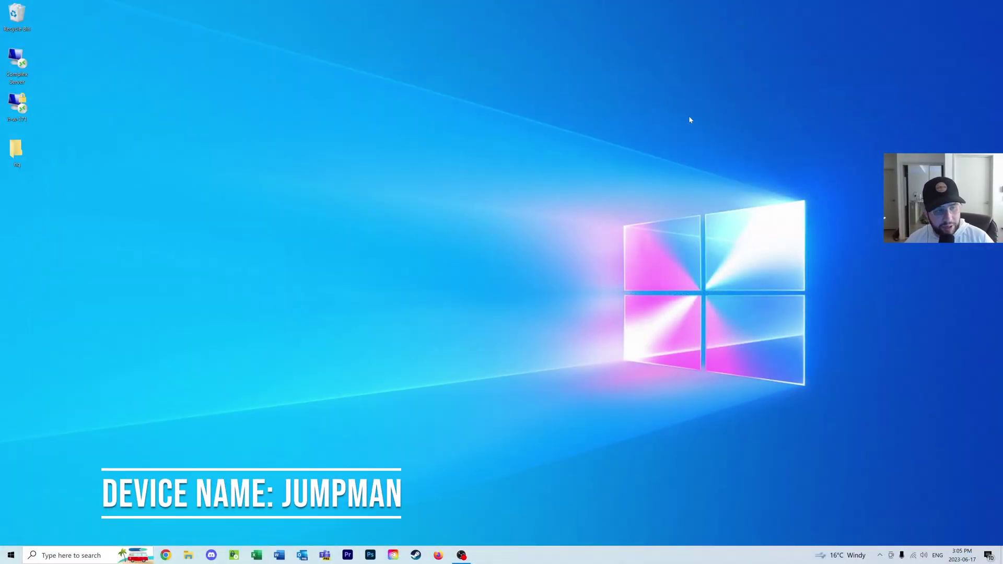
Step: Launch Remote Desktop Connection and expand its full connection options
key(super)
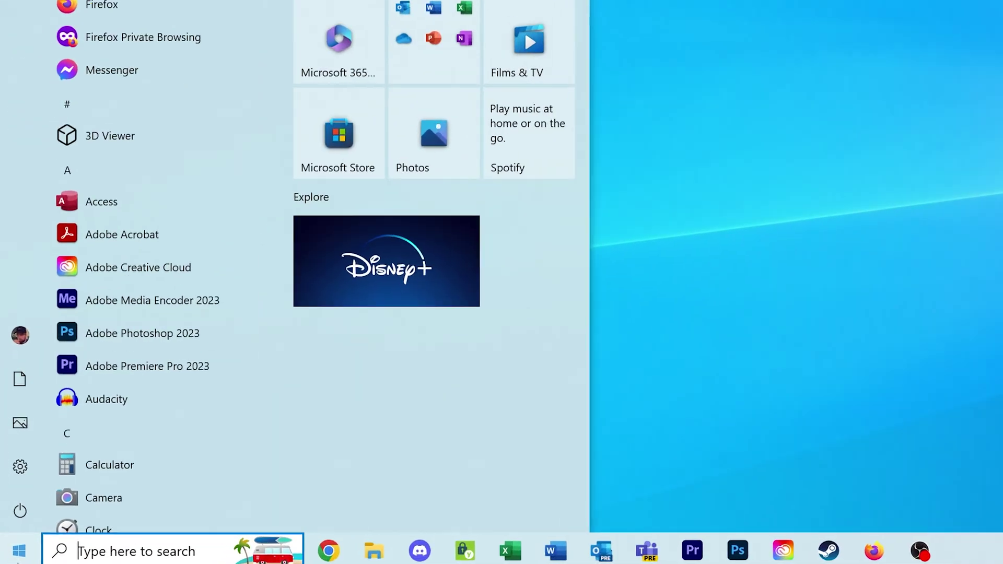
text(remote dek)
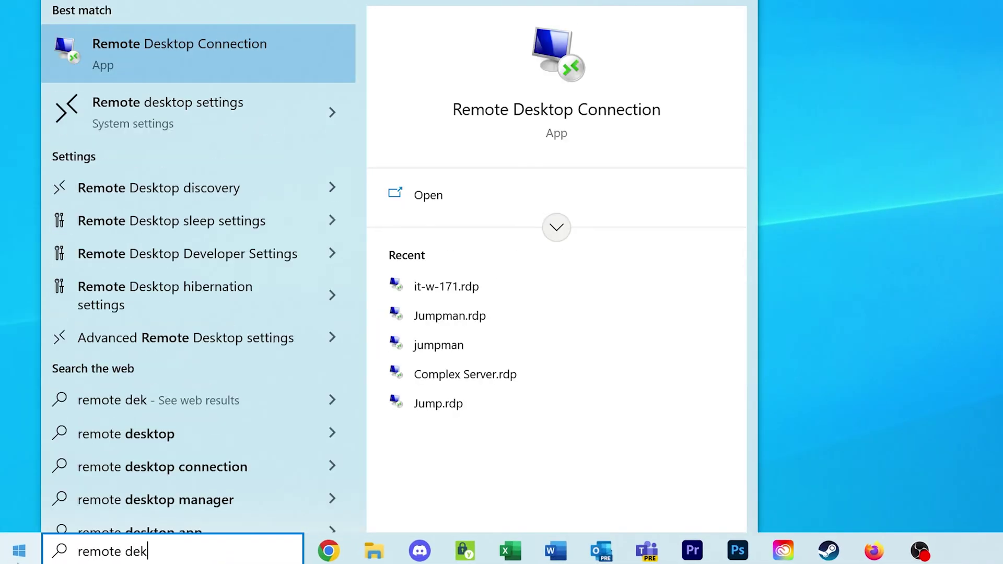
key(Return)
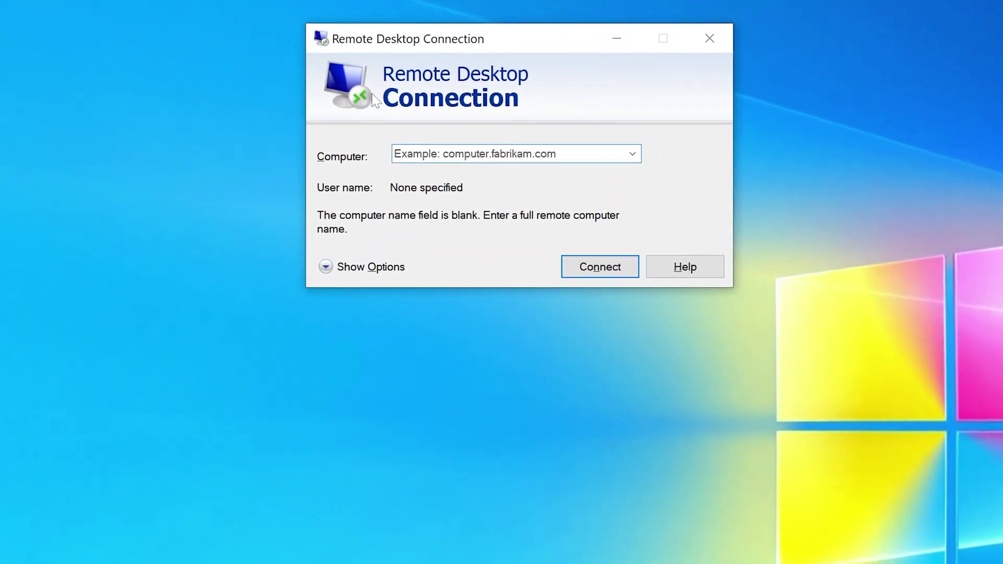
click(348, 268)
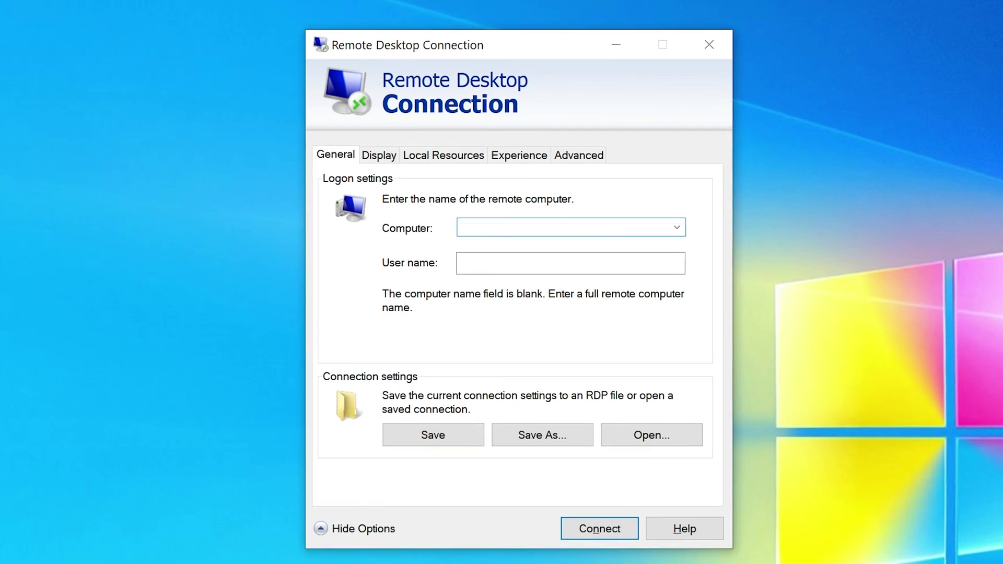
Step: Target computer jumpman, replace the prefilled user name, and allow saving credentials
text(jumps)
key(BackSpace)
key(BackSpace)
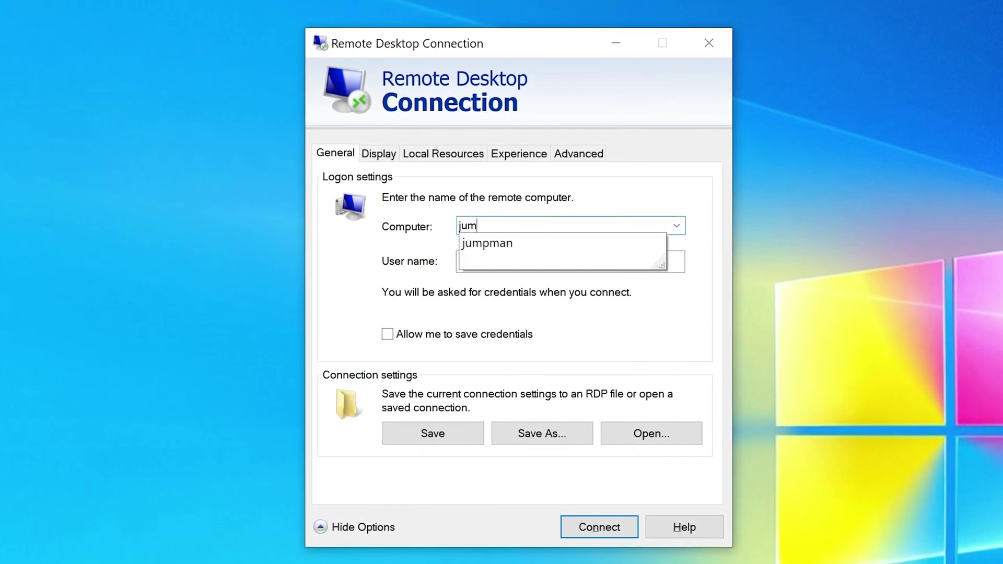
text(pman)
double_click(450, 260)
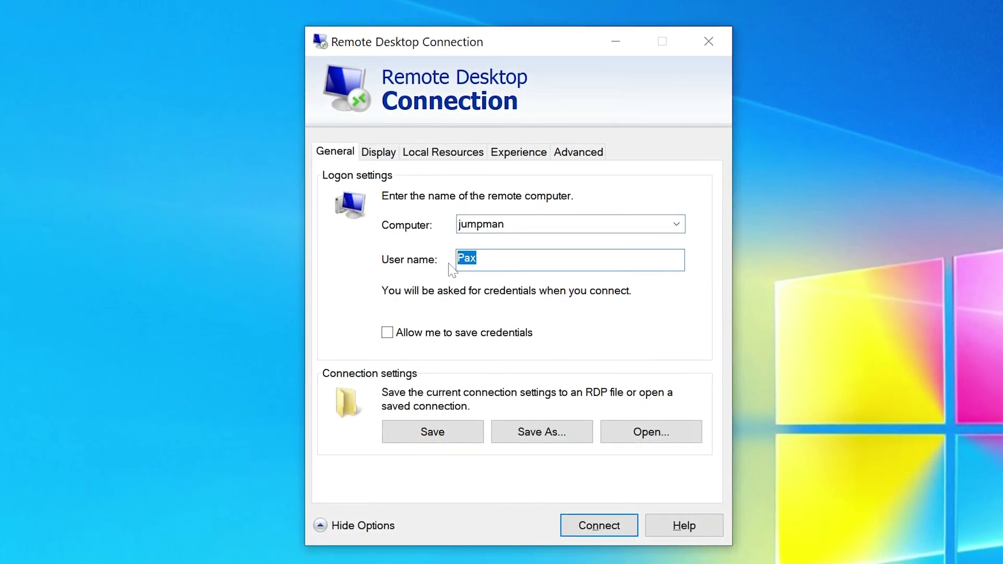
key(BackSpace)
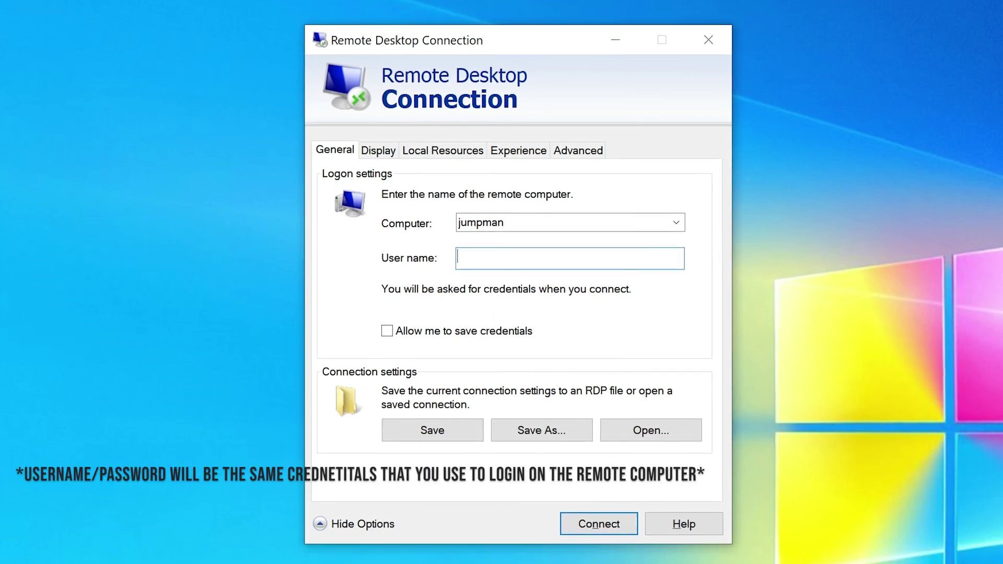
text(Pax)
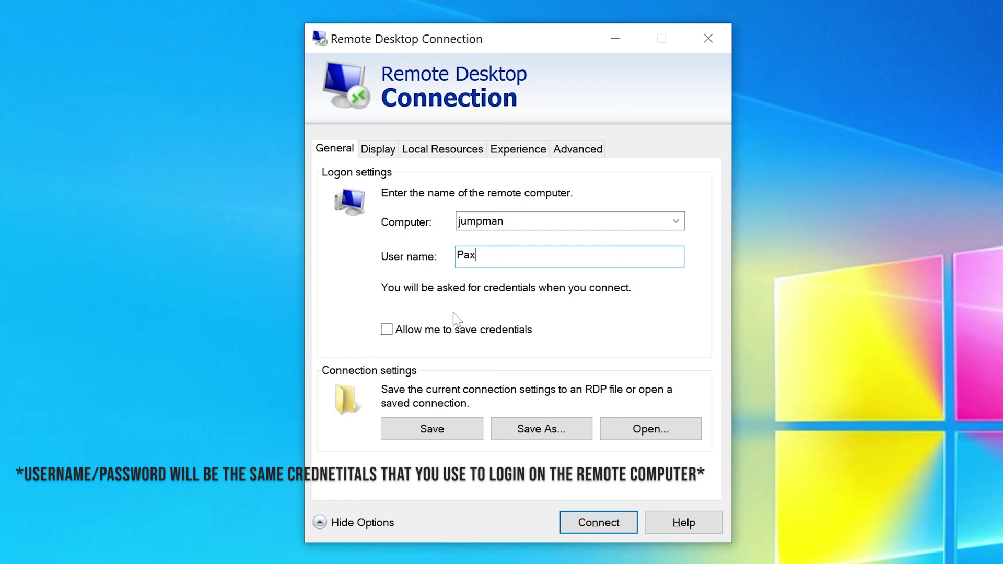
click(386, 330)
click(387, 155)
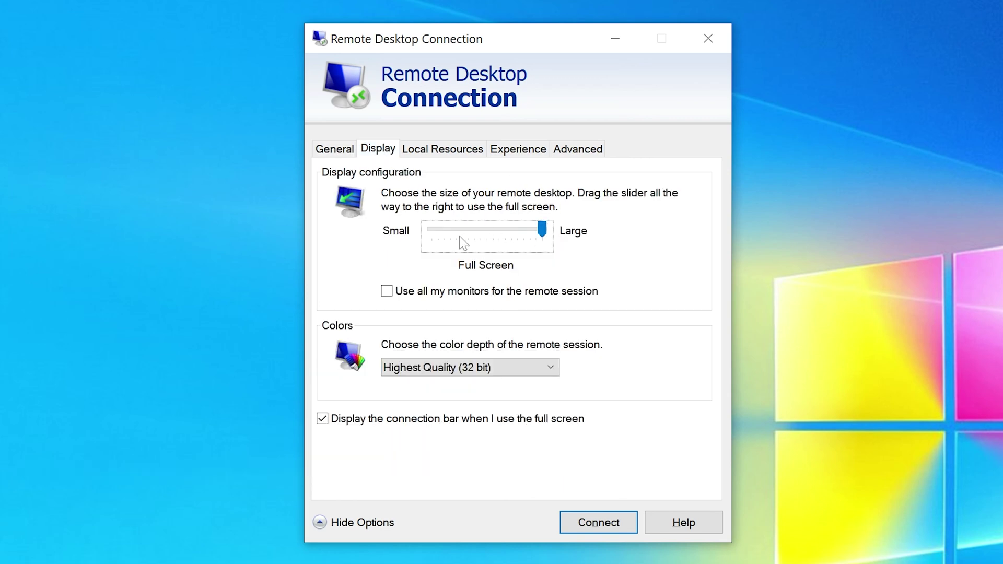
Step: Preview smaller resolutions with the display size slider, leaving it at Full Screen
drag(494, 230, 541, 236)
click(467, 152)
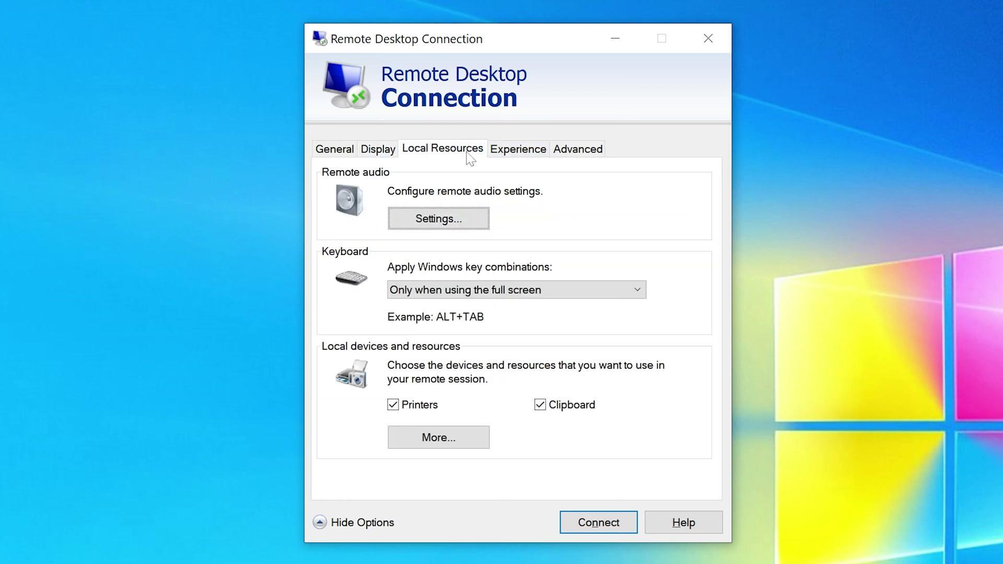
Step: In remote audio settings, try Do not play, then restore Play on this computer
click(427, 218)
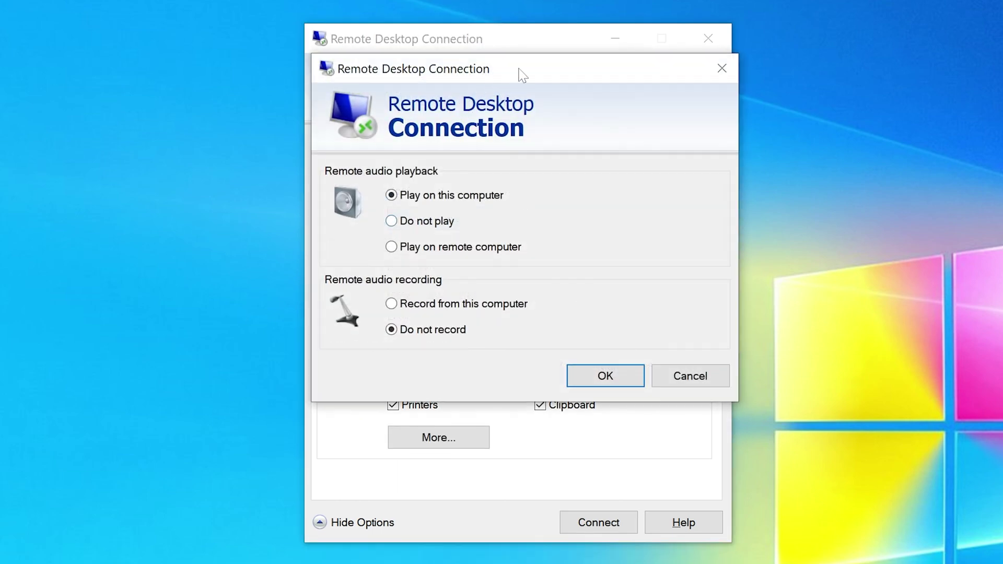
drag(520, 75, 522, 86)
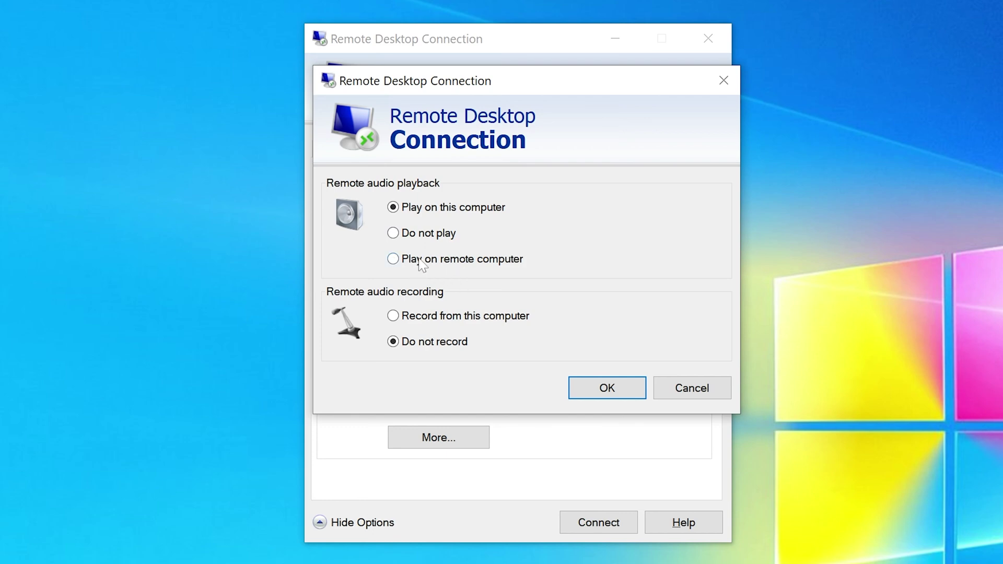
click(412, 234)
click(407, 210)
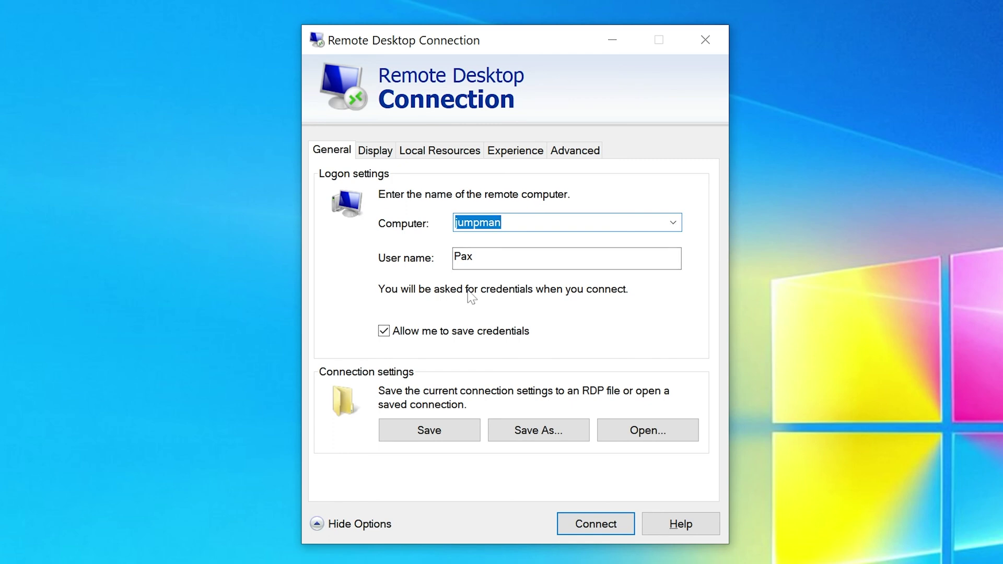
Step: Connect to jumpman, entering the account password in the Windows Security prompt
click(596, 524)
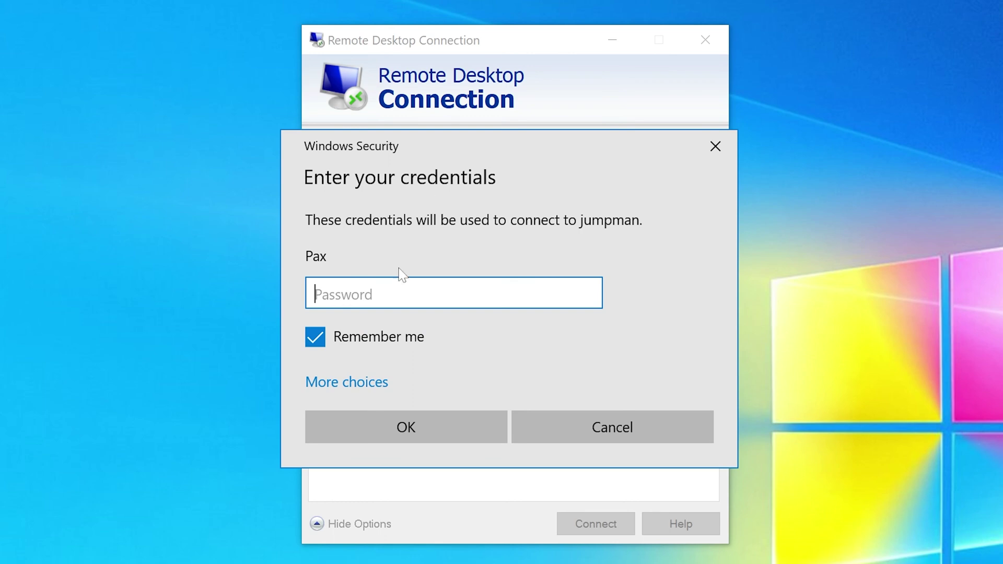
text(•••••••••)
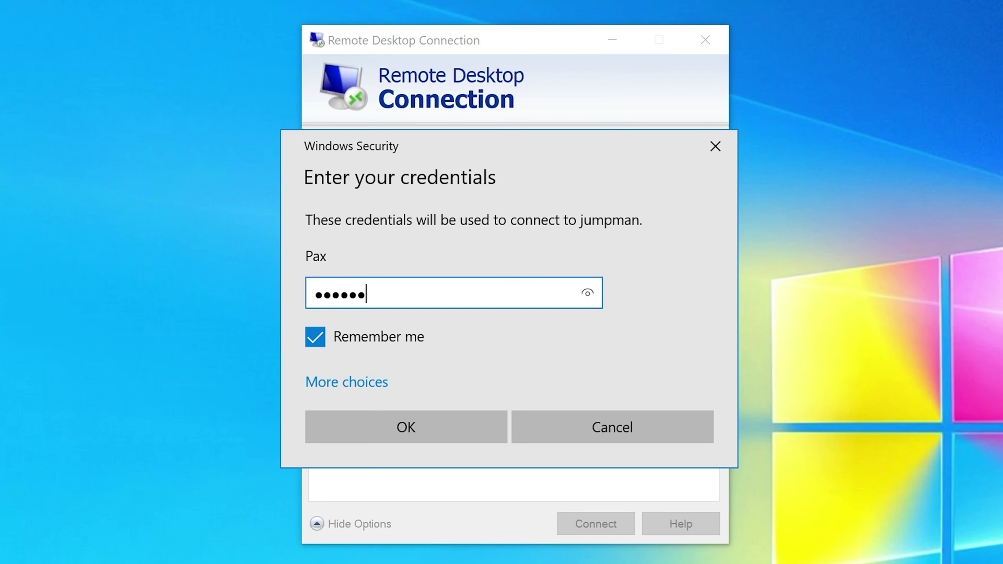
click(413, 426)
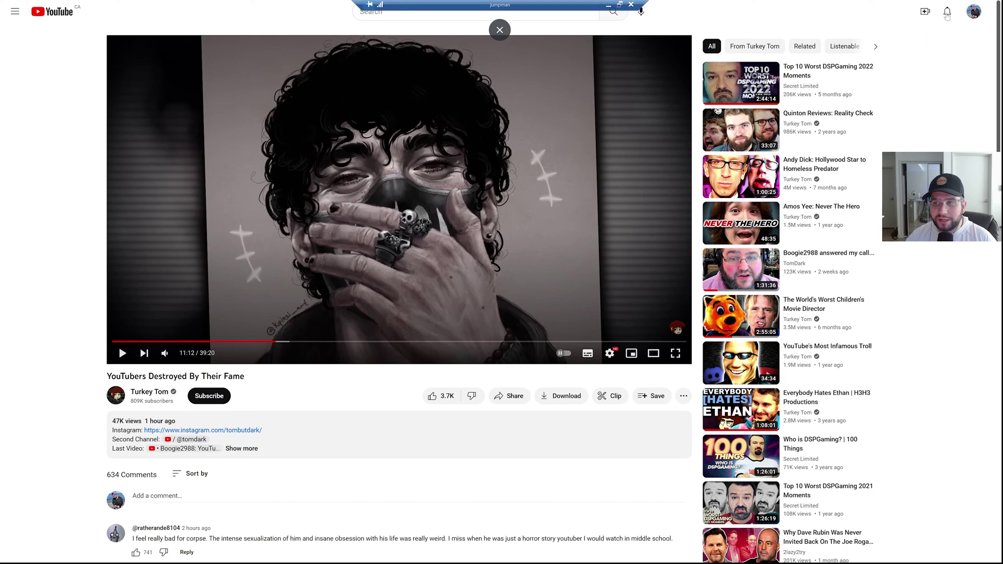
double_click(796, 75)
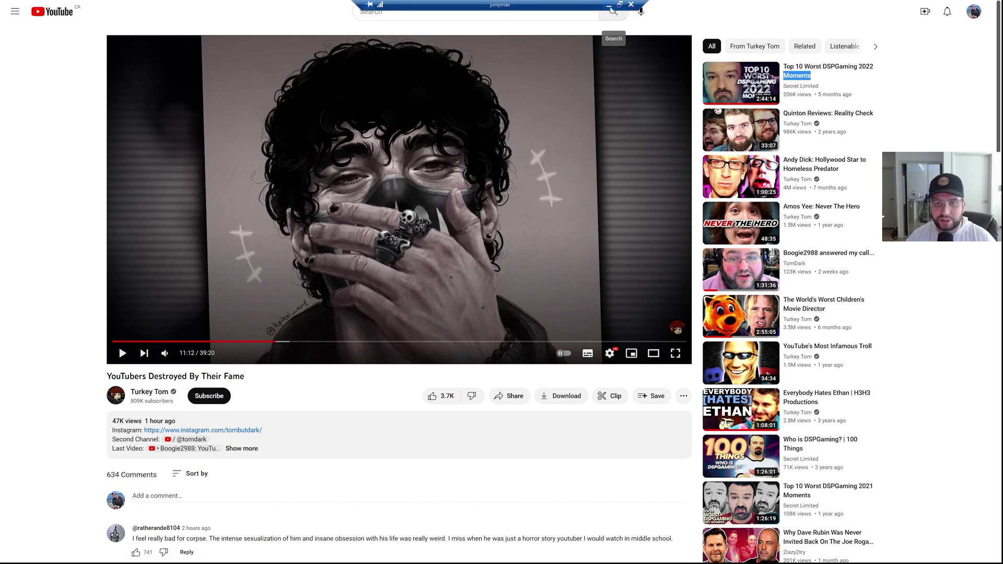
click(610, 8)
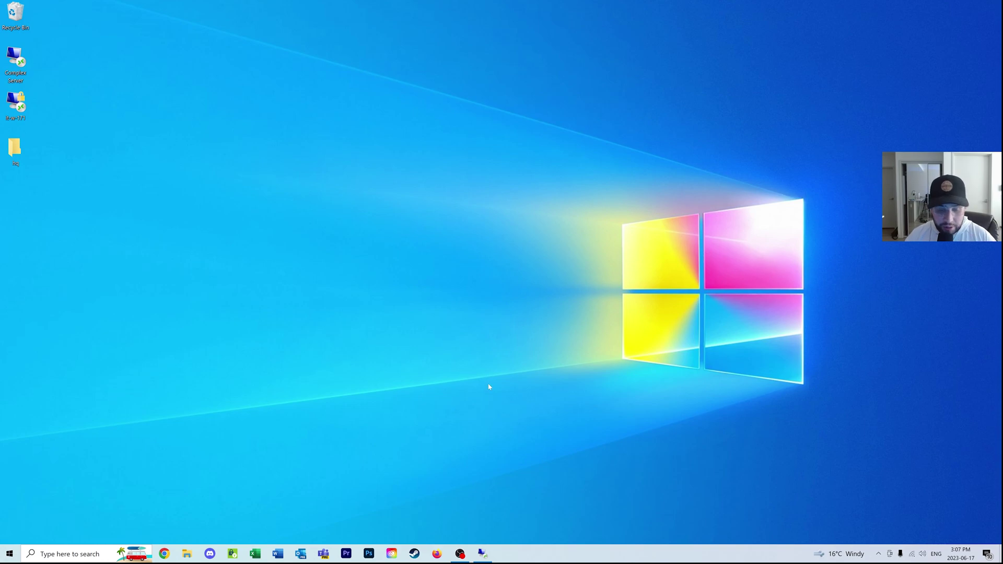
click(482, 552)
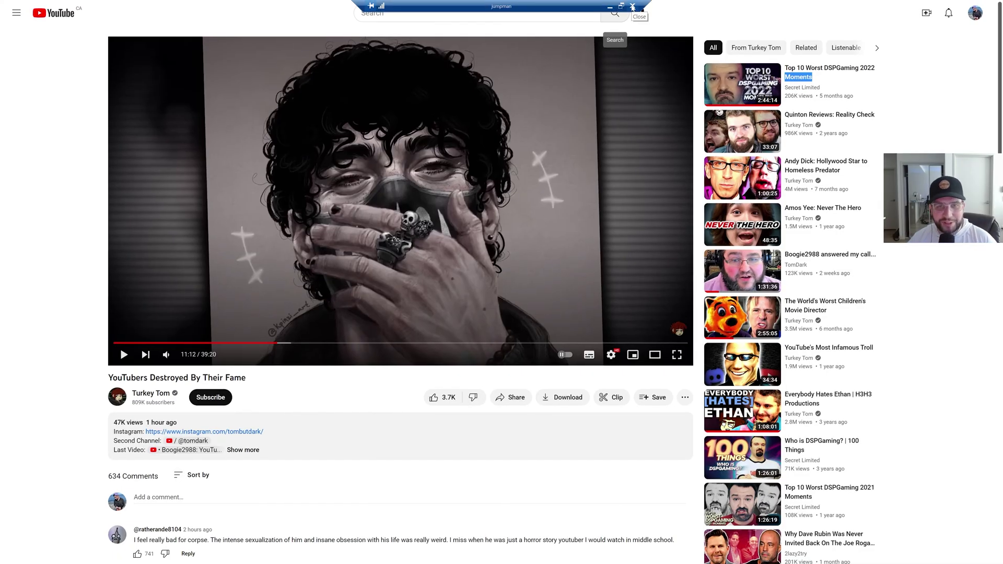